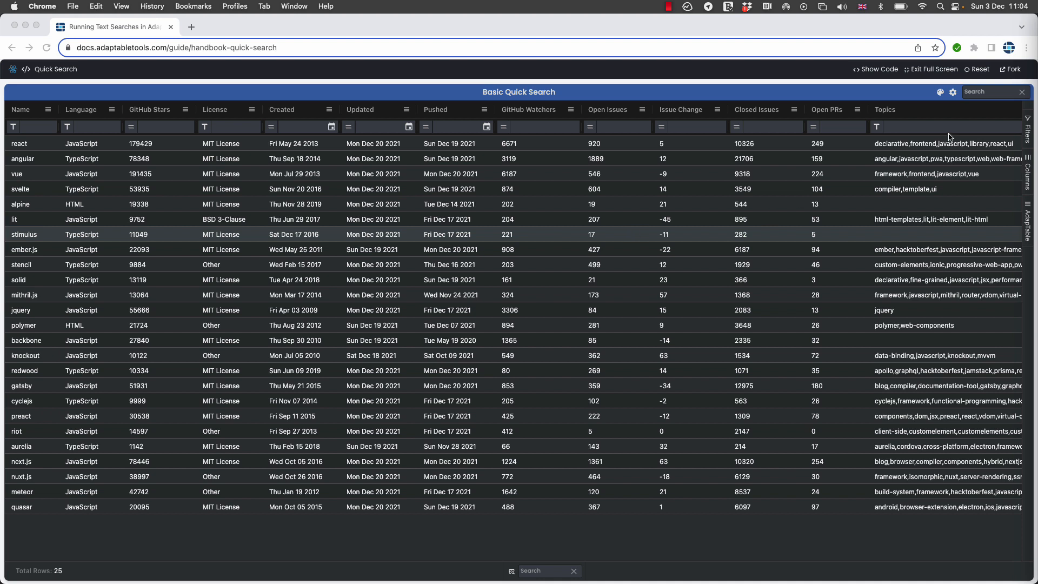
# Create a new Format Column scoped to the Name column
pyautogui.click(939, 93)
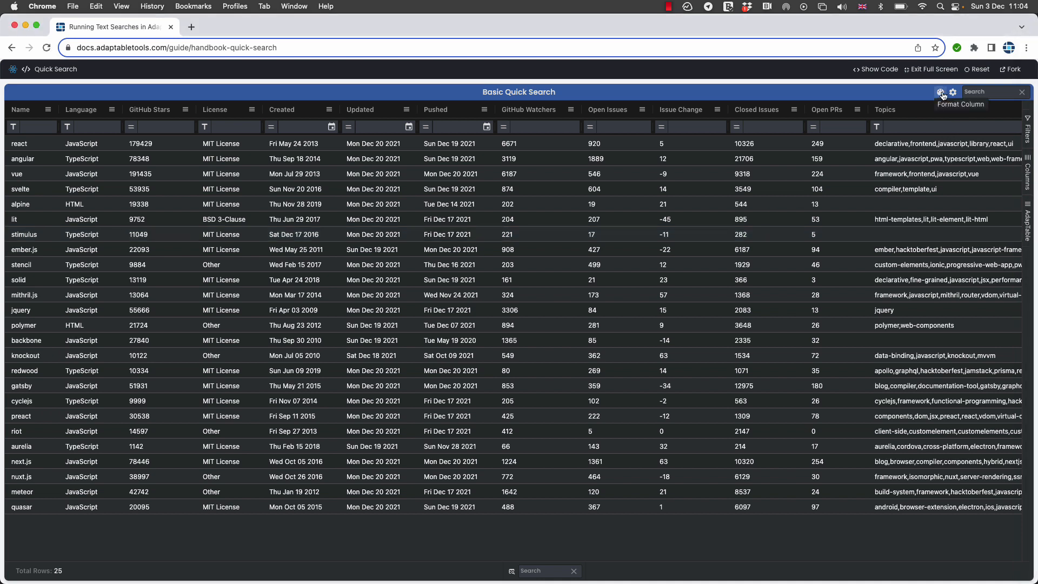
pyautogui.click(941, 93)
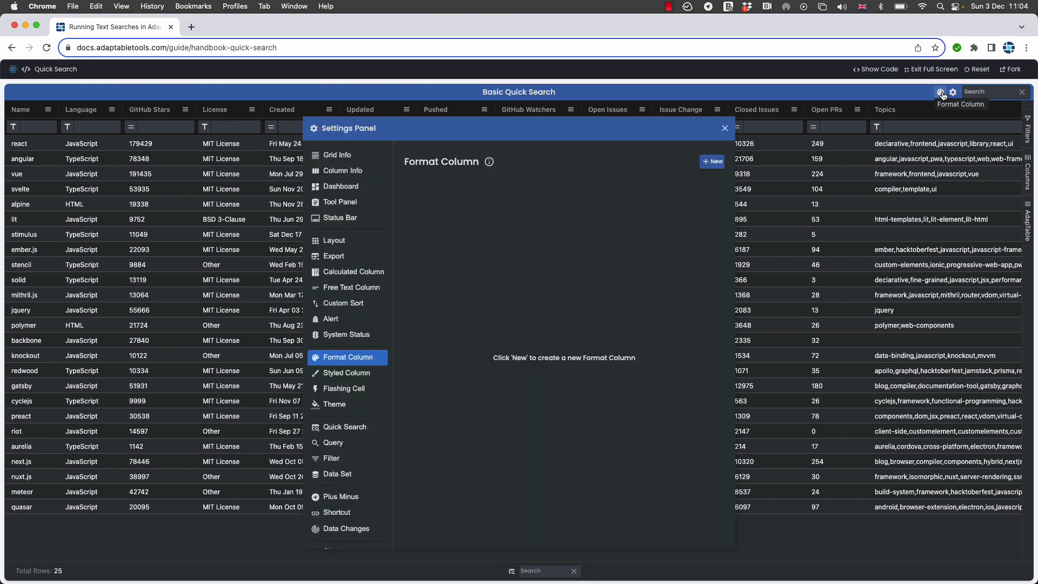
pyautogui.click(715, 162)
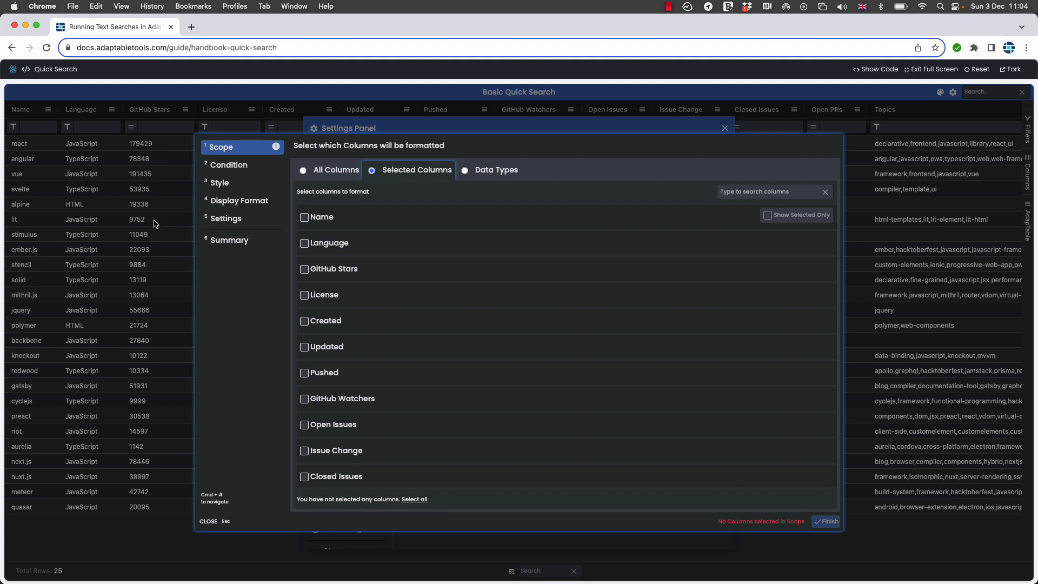
pyautogui.click(304, 218)
# Add a predicate condition on the selected column GitHub Stars, using Greater Than 50000
pyautogui.click(235, 166)
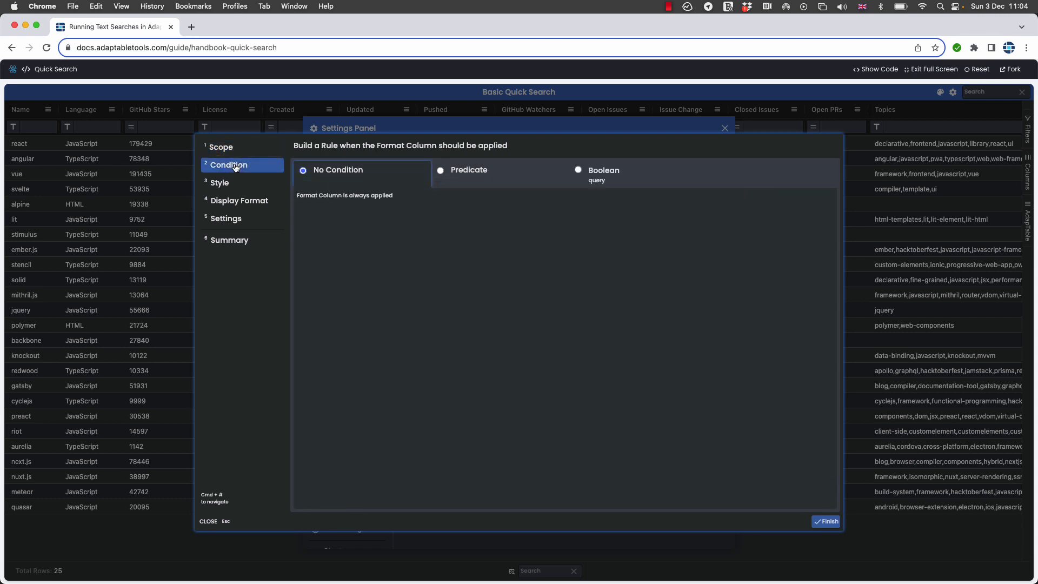
pyautogui.click(441, 171)
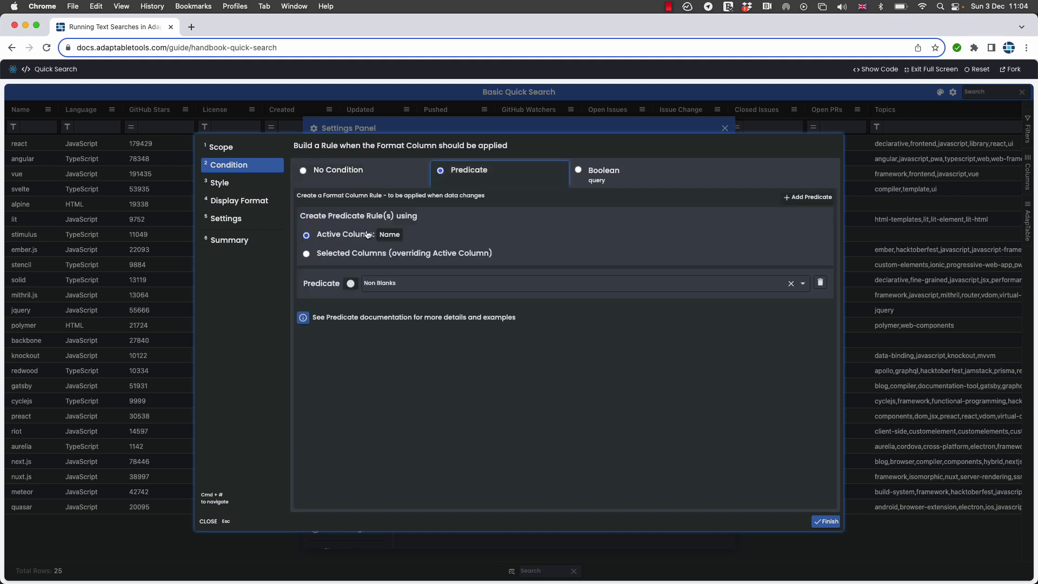
pyautogui.click(306, 255)
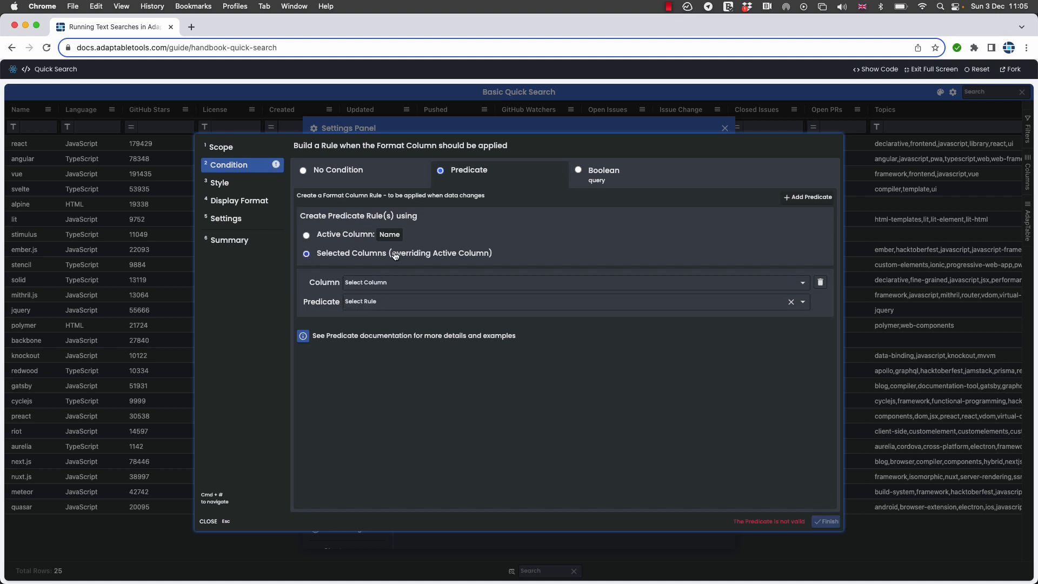
pyautogui.click(409, 282)
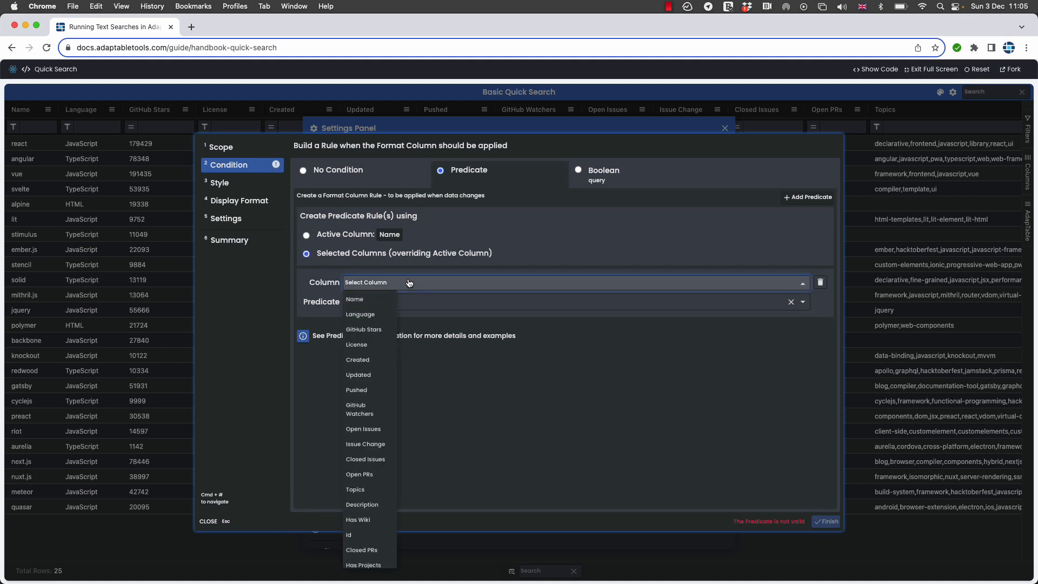
pyautogui.click(375, 330)
pyautogui.click(371, 308)
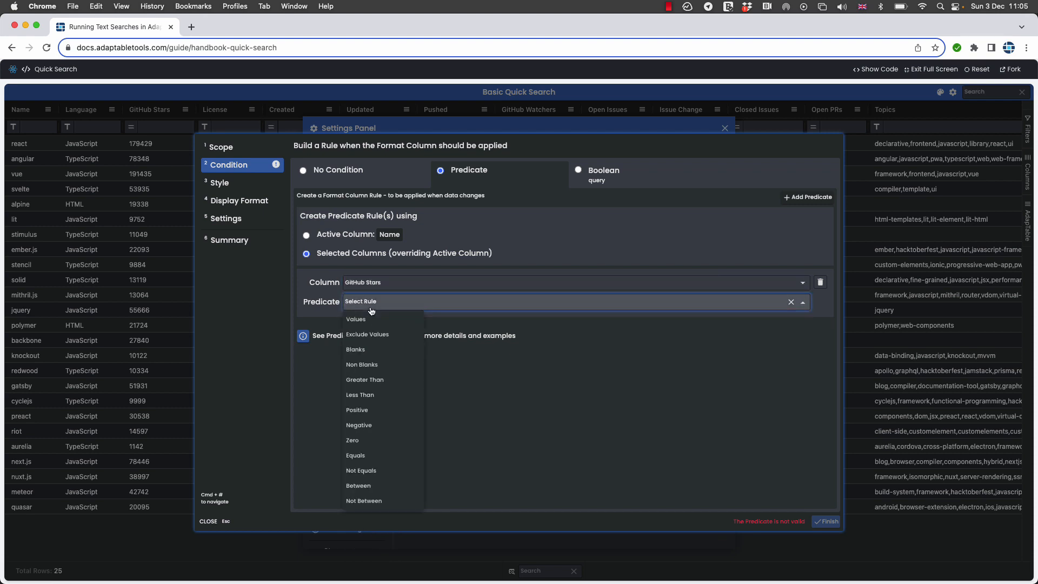
pyautogui.click(372, 380)
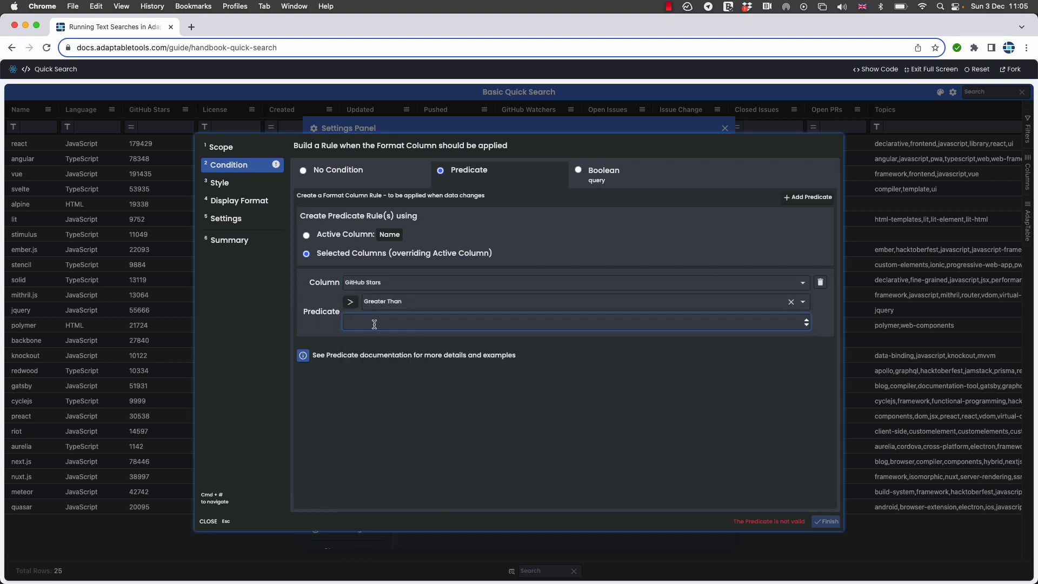
pyautogui.write('50000')
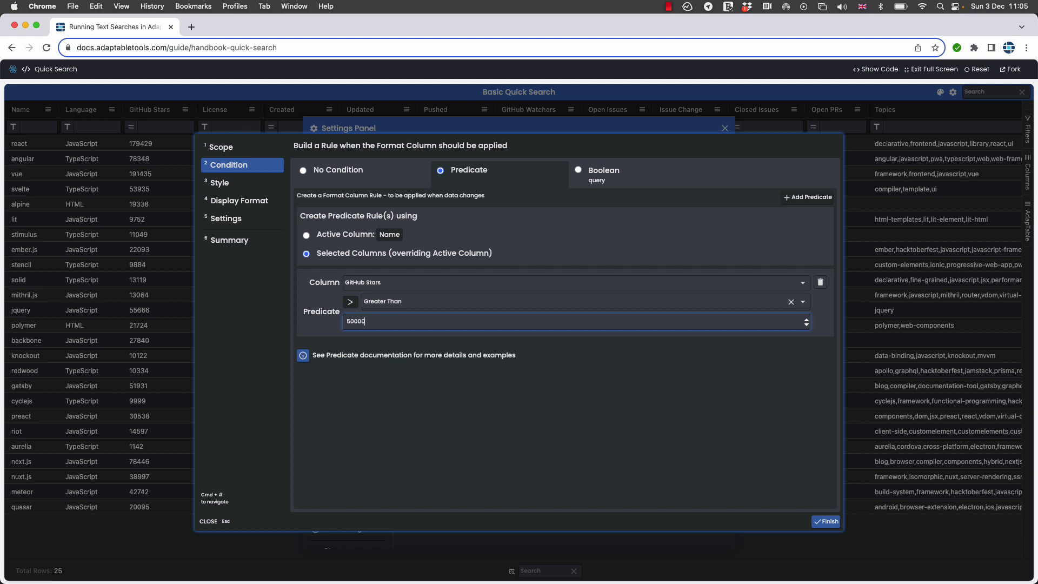
# Style the format with a blue back colour and bold font
pyautogui.click(220, 184)
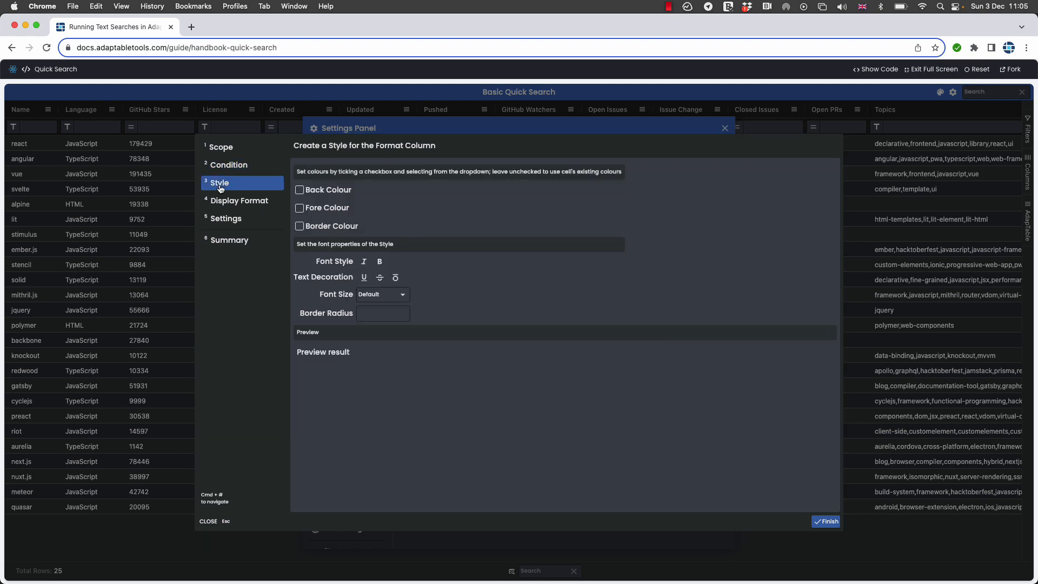
pyautogui.click(301, 190)
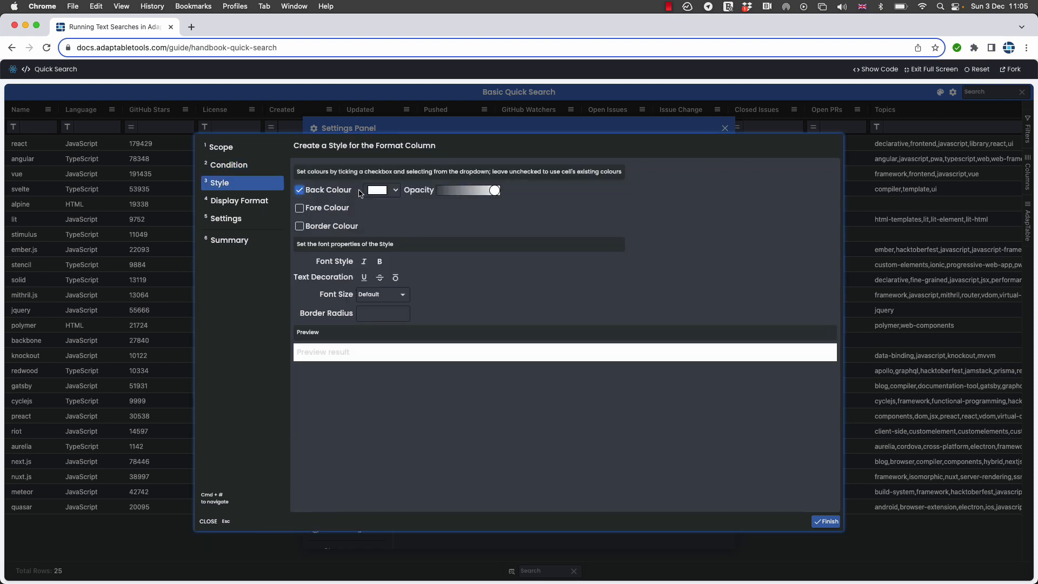
pyautogui.click(393, 193)
pyautogui.click(401, 234)
pyautogui.click(379, 262)
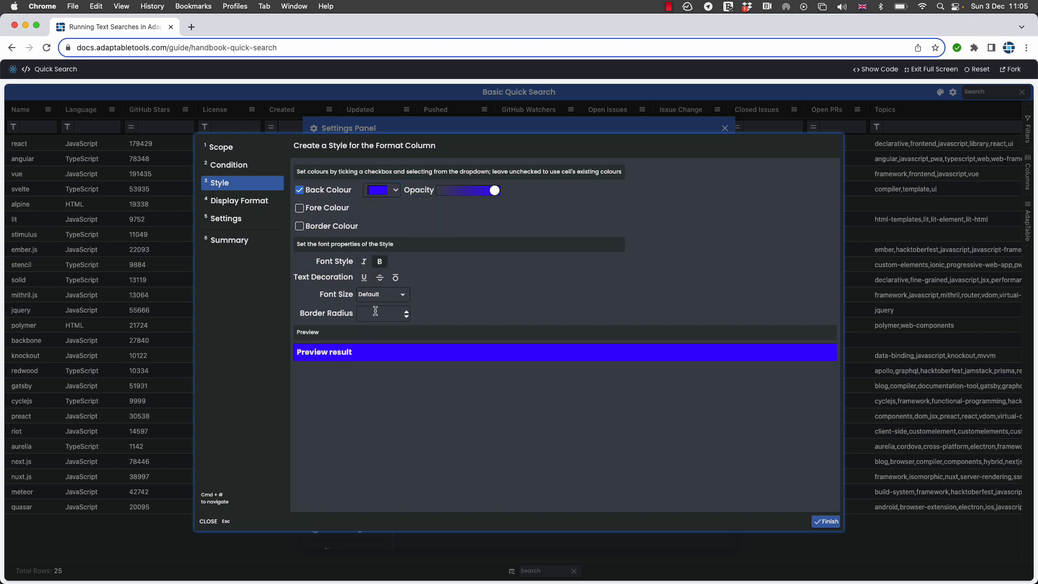
pyautogui.click(364, 277)
pyautogui.click(364, 278)
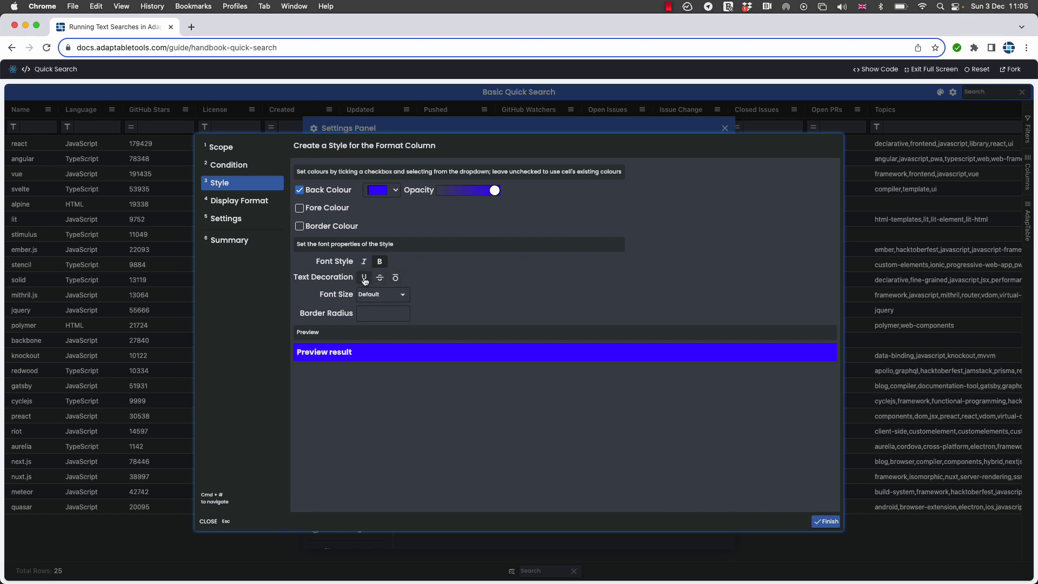
# Set the display format to upper case and finish the Format Column
pyautogui.click(230, 219)
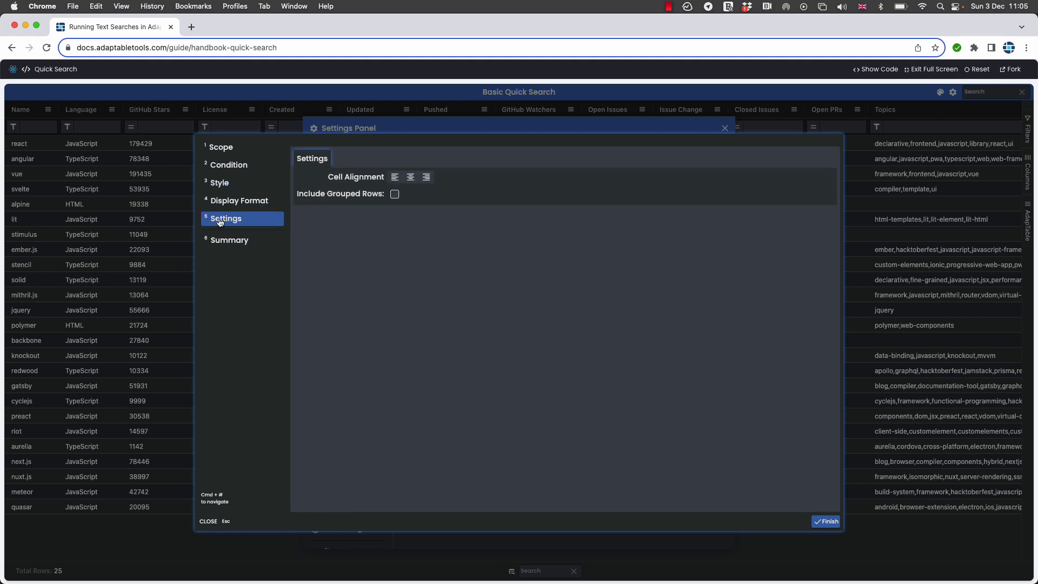
pyautogui.click(220, 201)
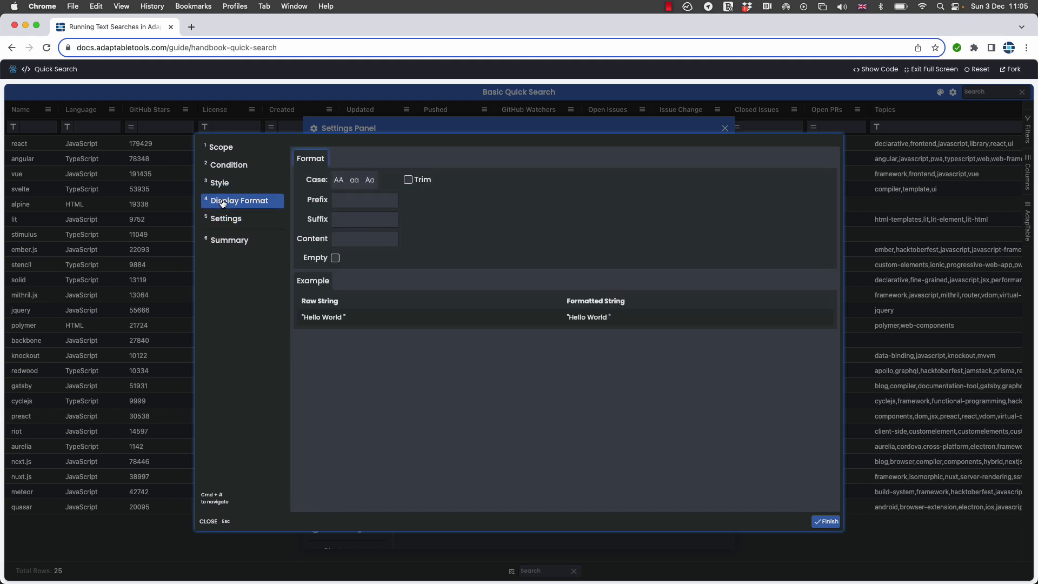
pyautogui.click(338, 180)
pyautogui.click(826, 522)
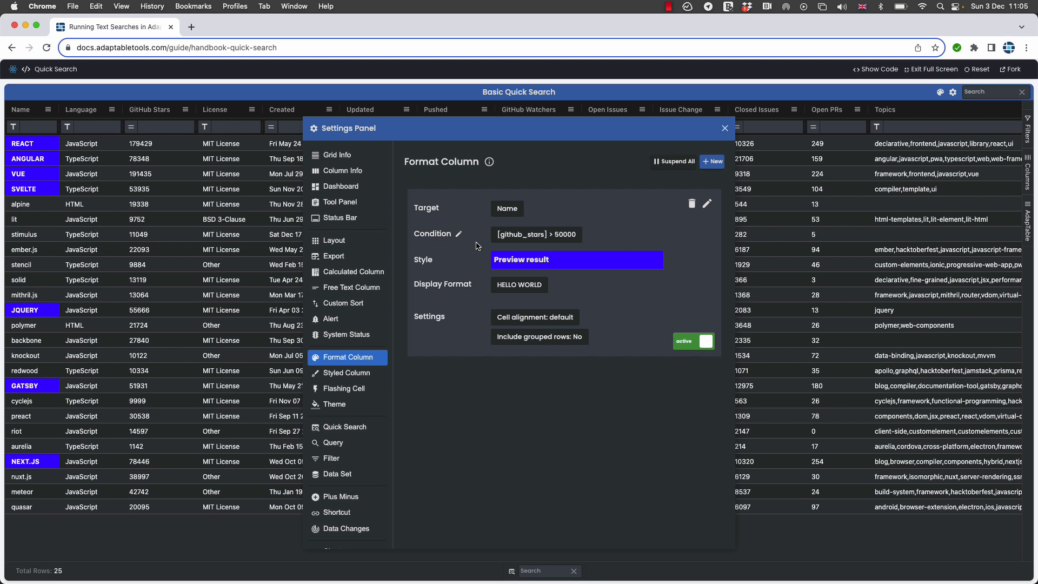
# Create a second Format Column for Name with the Boolean query [github_stars] > 100000
pyautogui.click(713, 162)
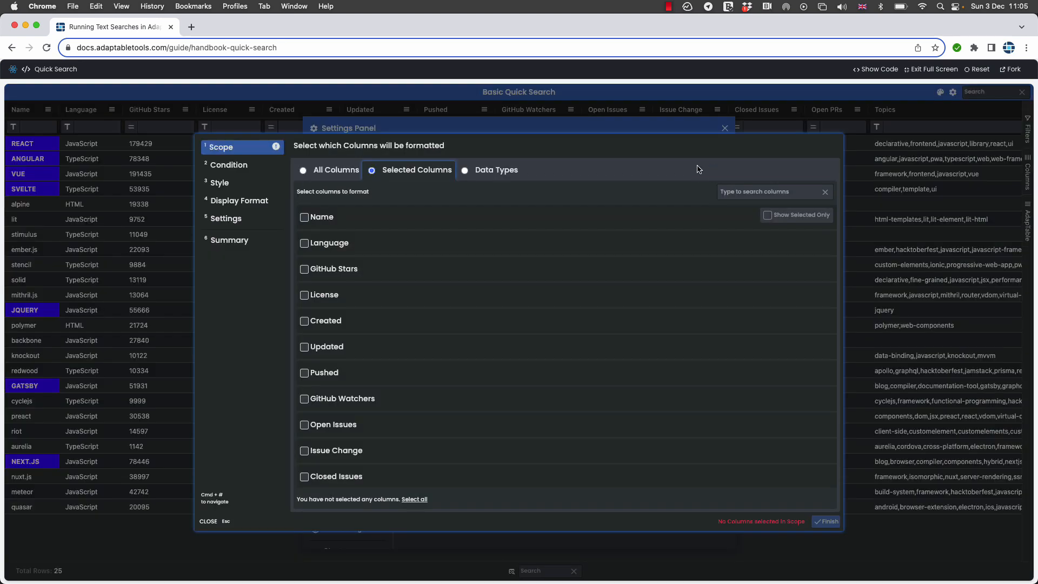
pyautogui.click(305, 217)
pyautogui.click(227, 168)
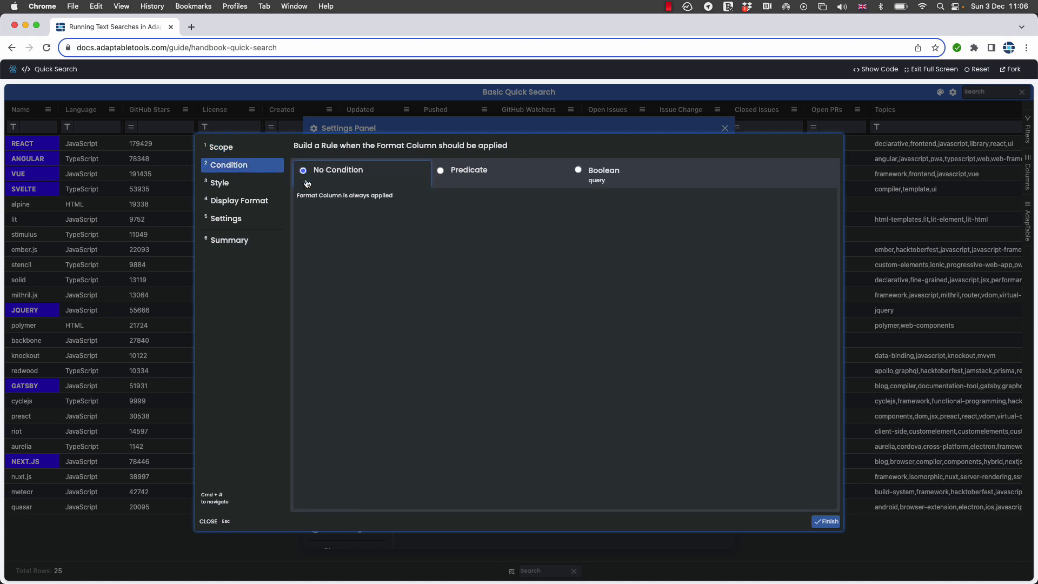
pyautogui.click(441, 171)
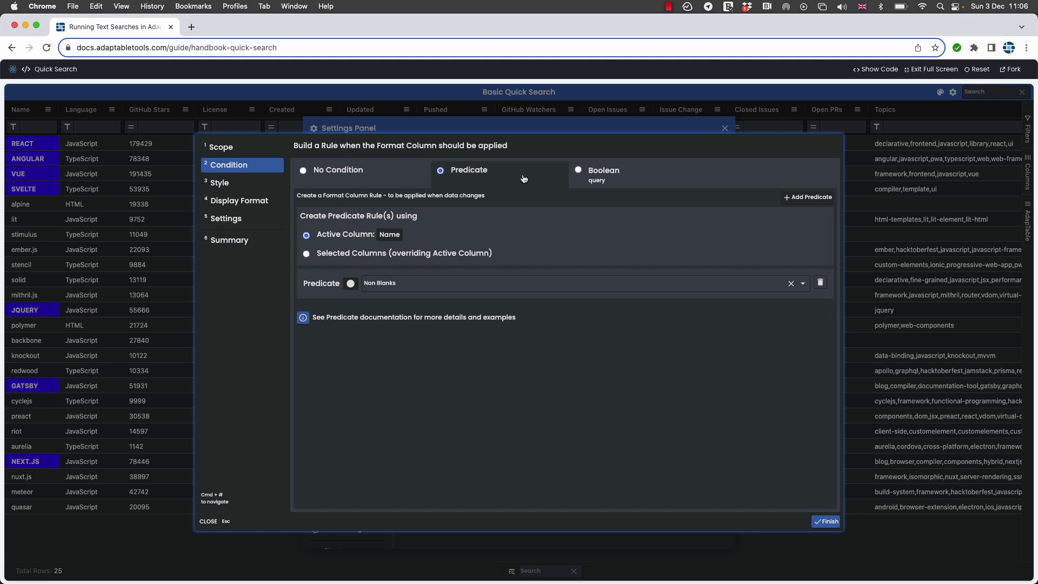
pyautogui.click(579, 172)
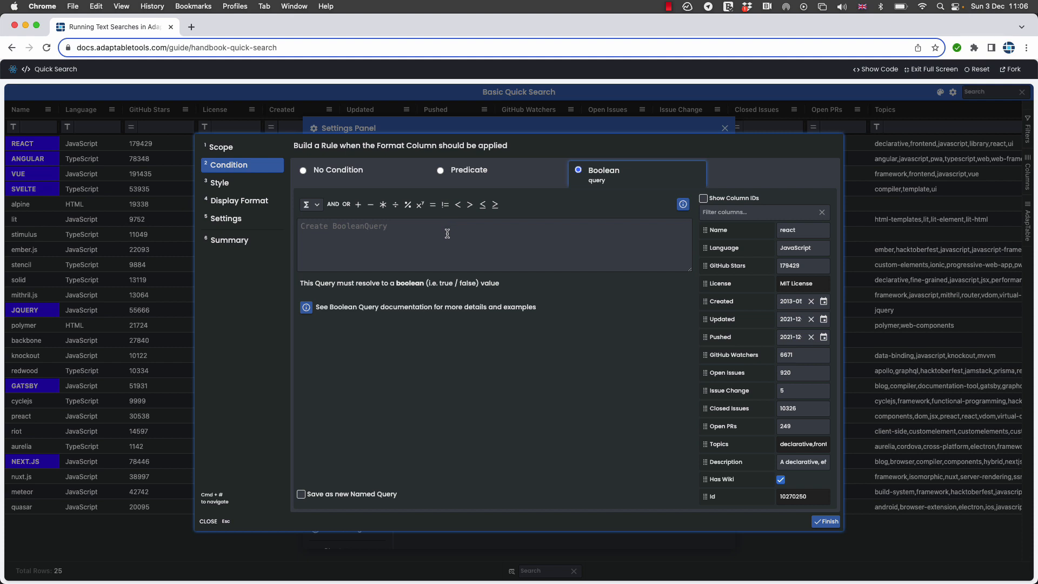
pyautogui.click(712, 271)
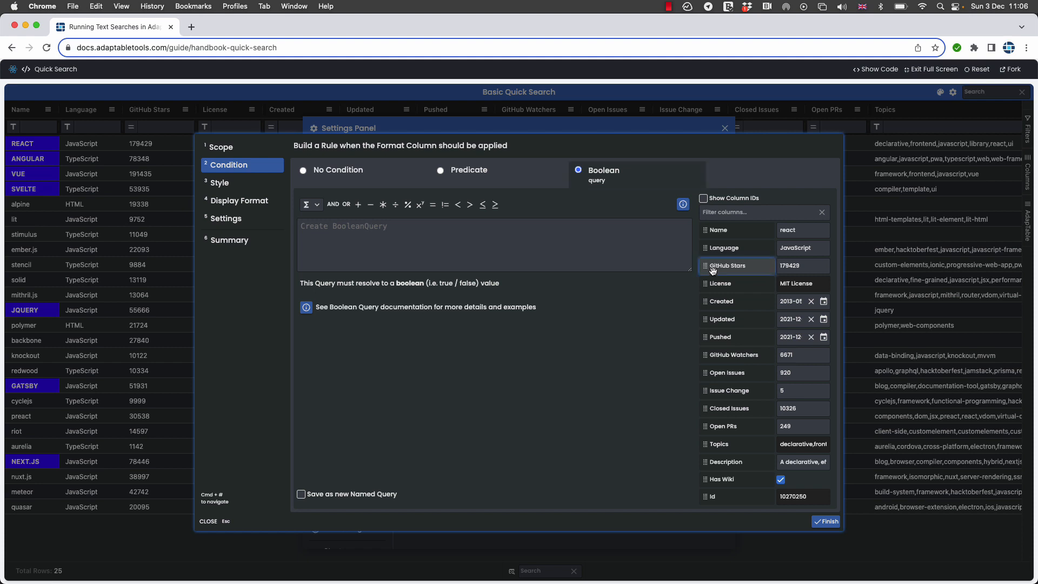
pyautogui.click(713, 270)
pyautogui.write('> 100000')
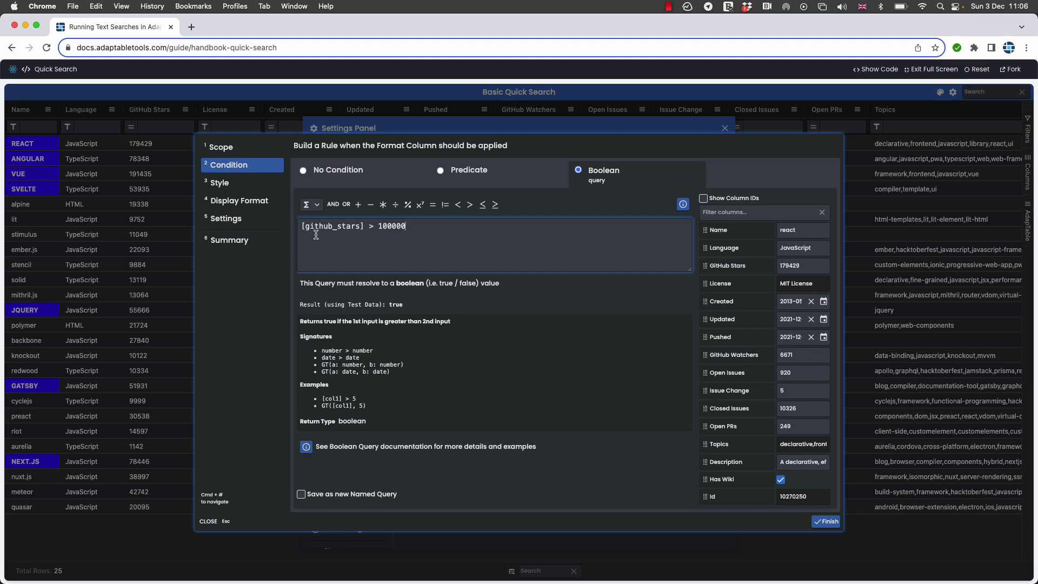
# Give the second format a red back colour and bold font
pyautogui.click(221, 184)
pyautogui.click(299, 190)
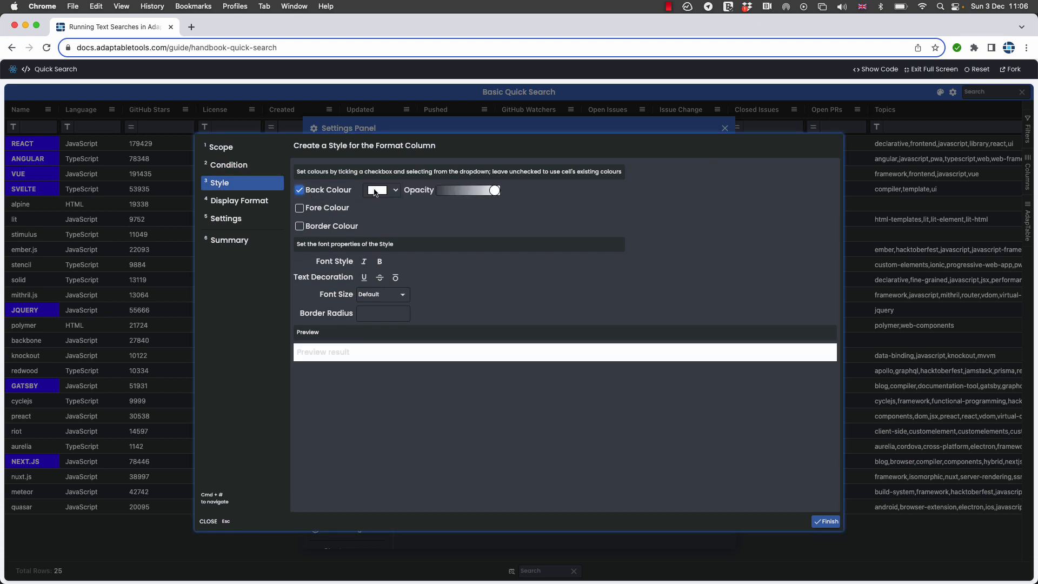
pyautogui.click(377, 190)
pyautogui.scroll(-2, 424, 233)
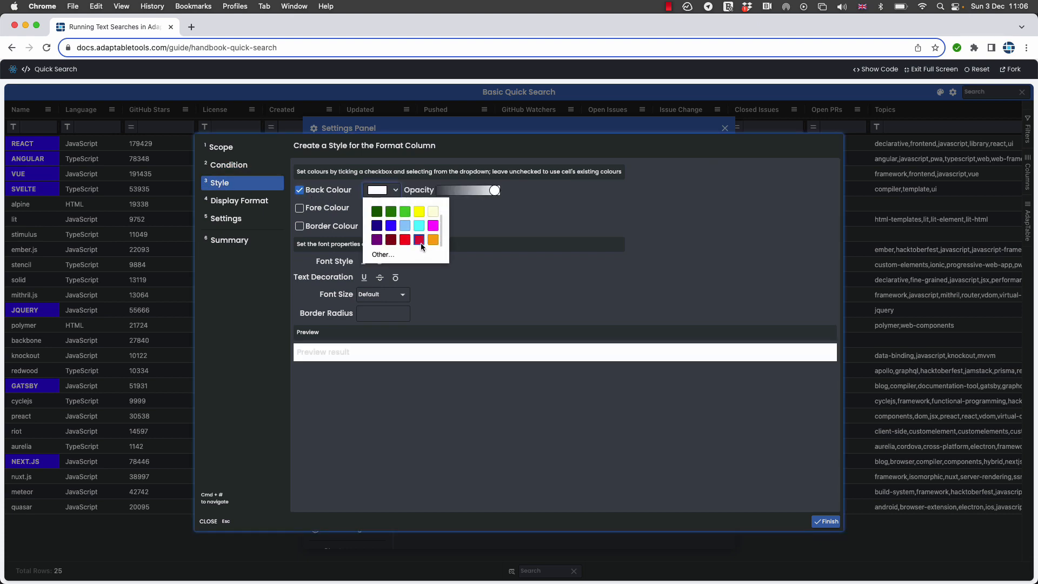
pyautogui.click(406, 240)
pyautogui.click(380, 261)
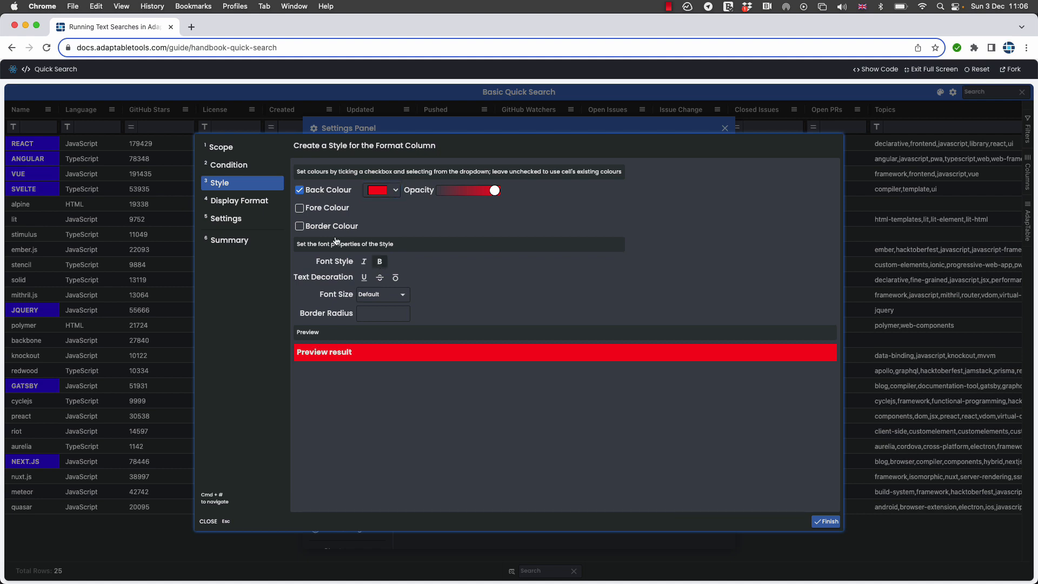
# Set the second format's display to upper case and finish the Format Column
pyautogui.click(234, 222)
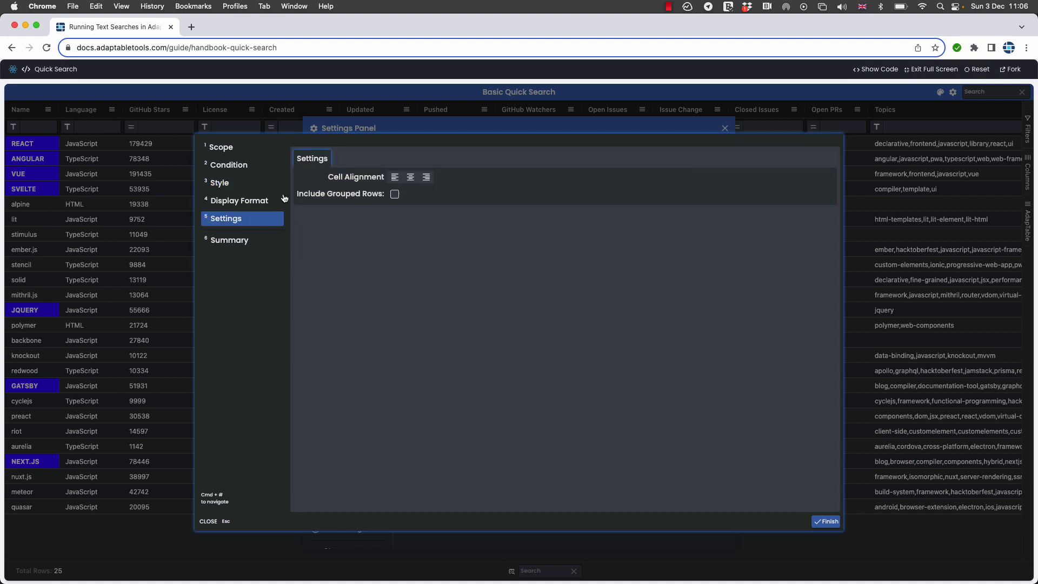
pyautogui.click(265, 204)
pyautogui.click(339, 180)
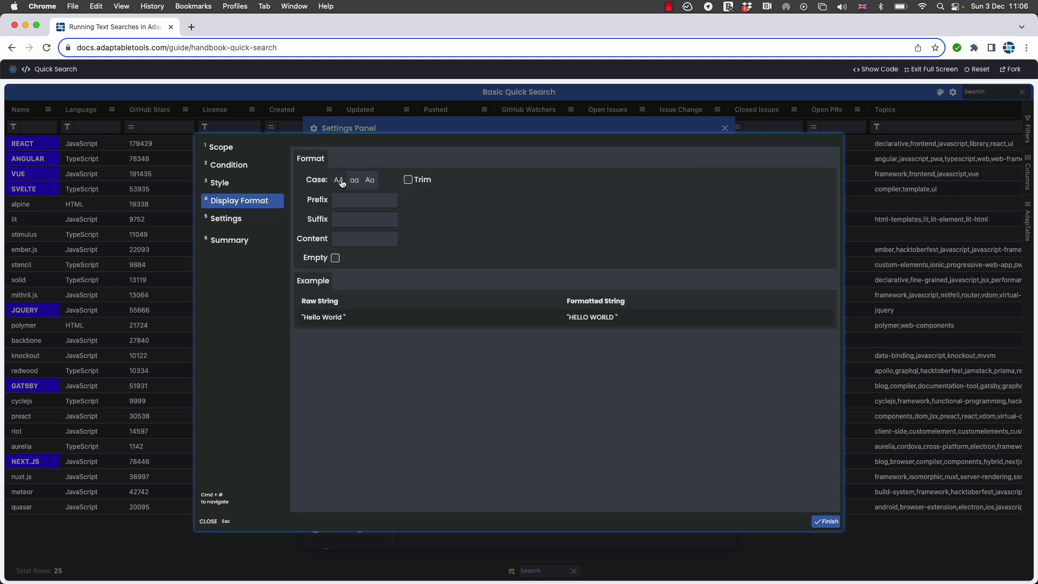
pyautogui.click(825, 521)
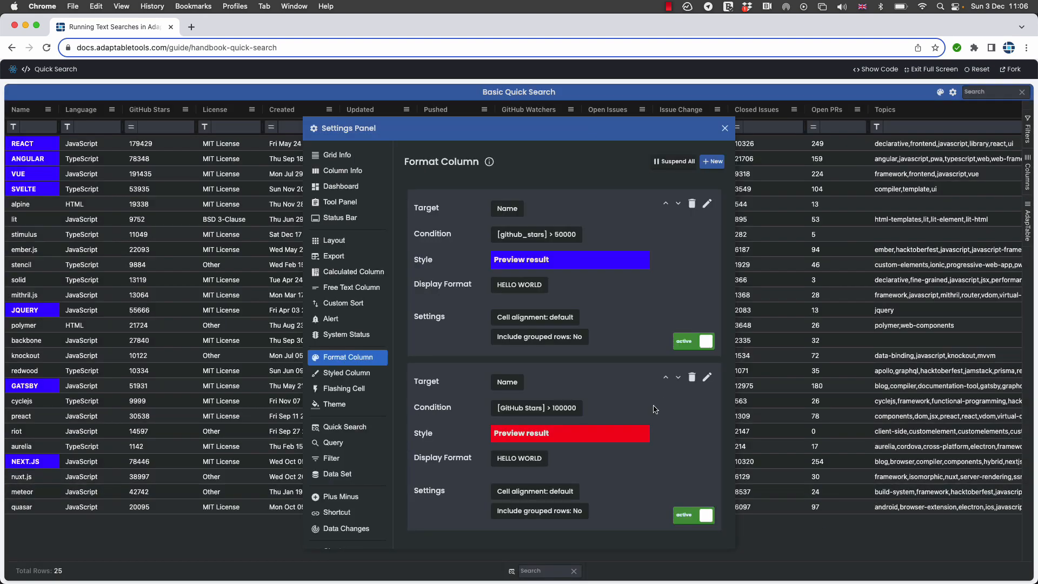
# Deactivate the blue Format Column for stars above 50000, and reactivate it
pyautogui.scroll(-1, 654, 409)
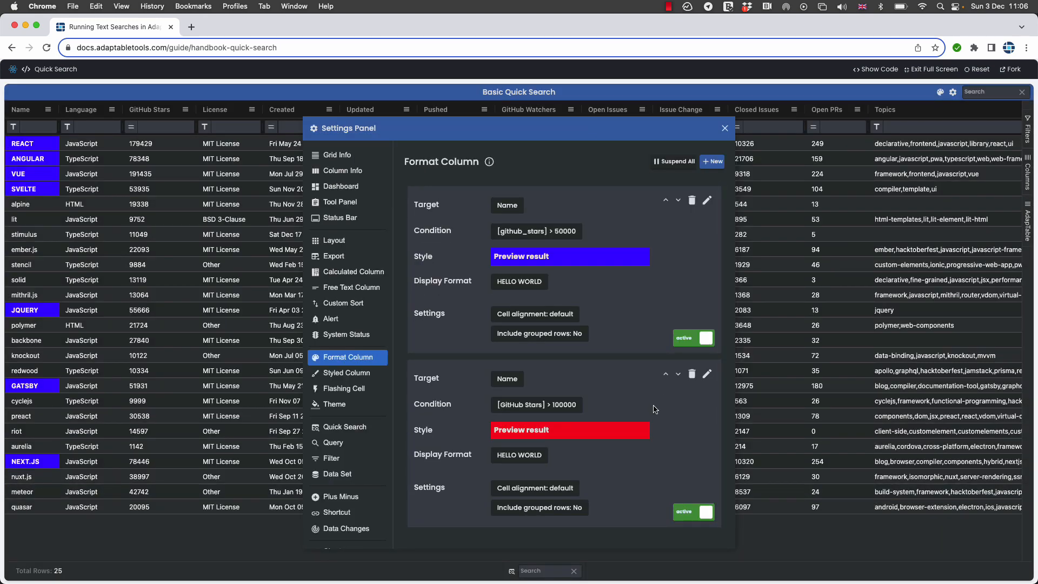
pyautogui.click(684, 339)
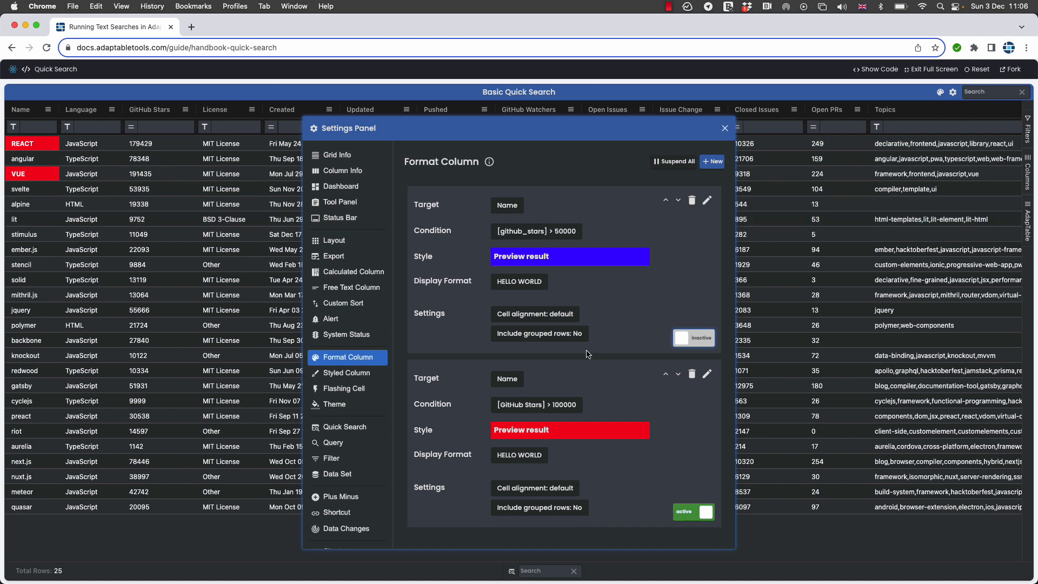
pyautogui.click(686, 346)
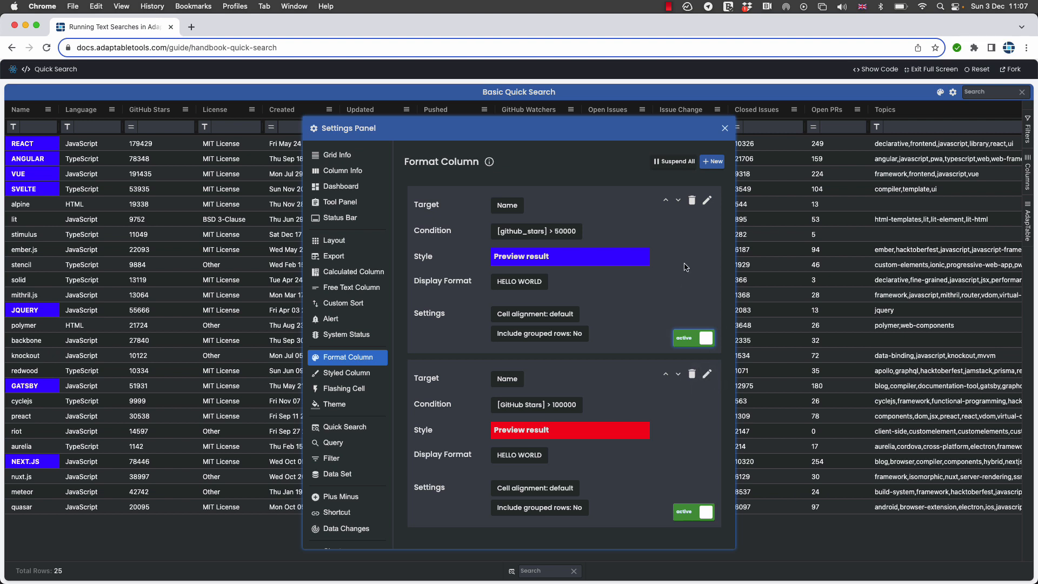
# Reorder the Format Columns so the red 100000 format takes precedence over the blue 50000 format
pyautogui.click(666, 374)
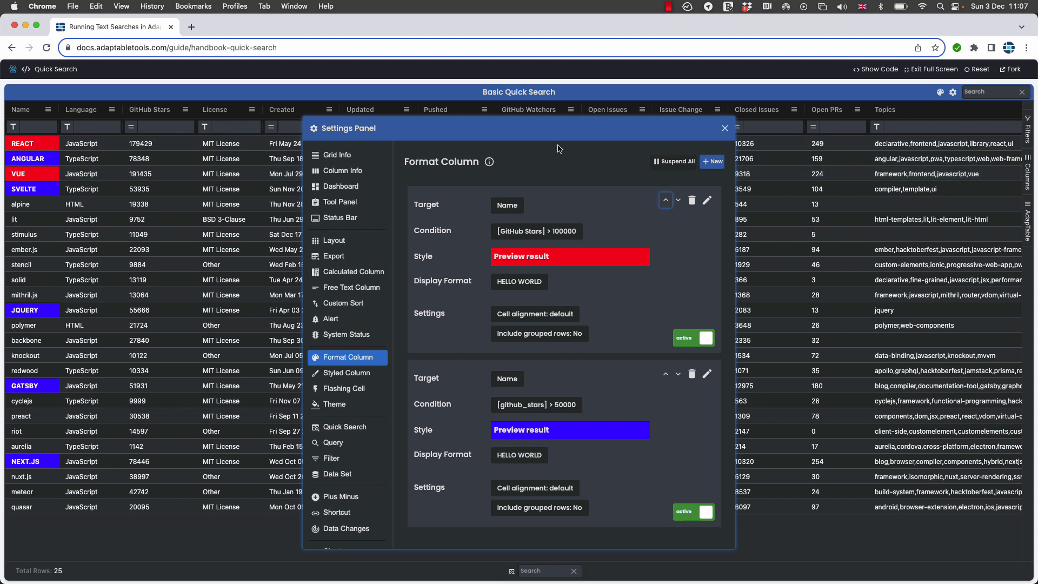
pyautogui.click(678, 201)
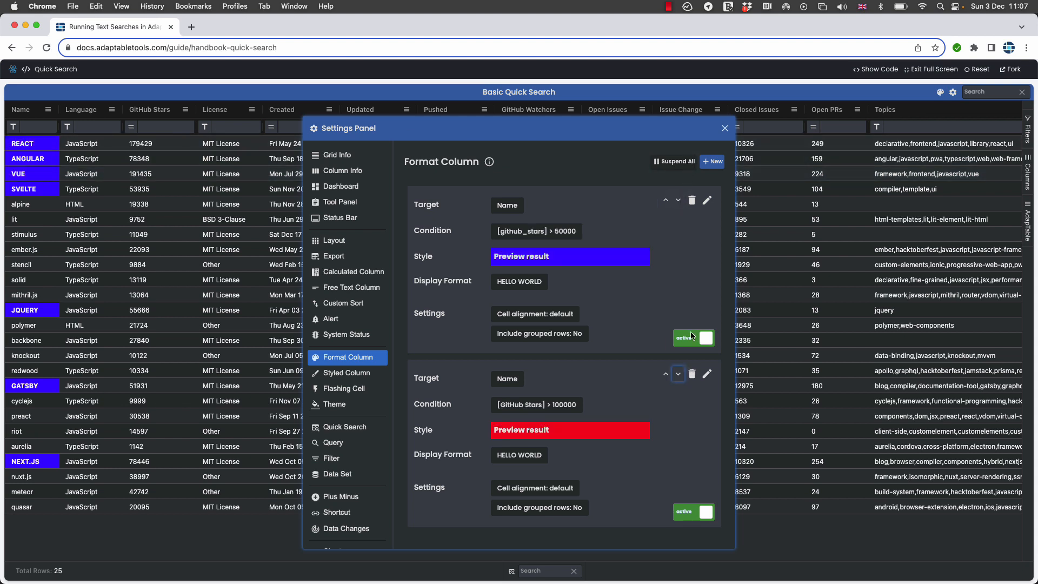
pyautogui.click(678, 201)
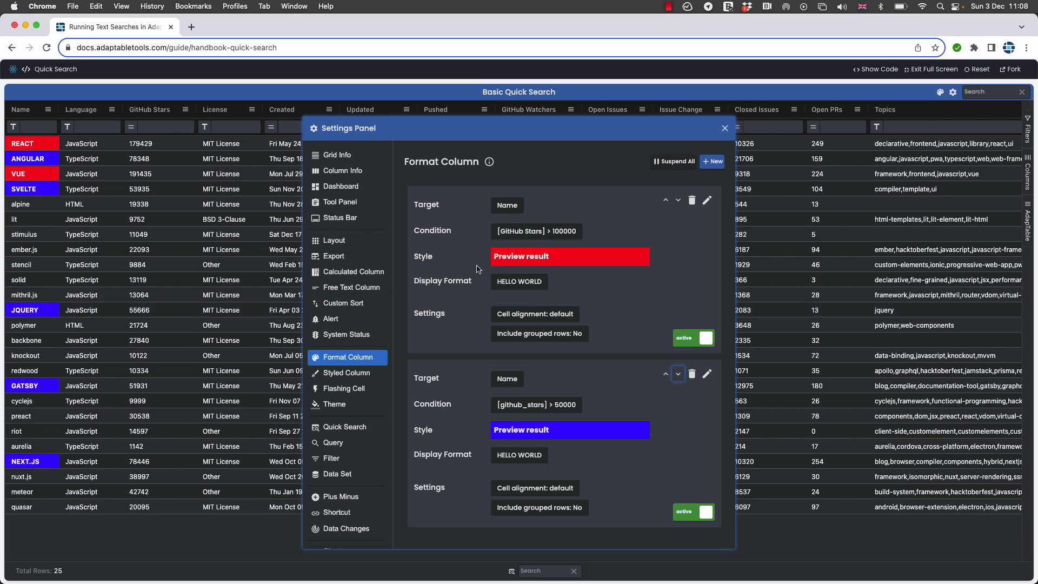
# Review the Boolean query of the red format and the predicate rule of the blue format, leaving both unedited
pyautogui.click(707, 201)
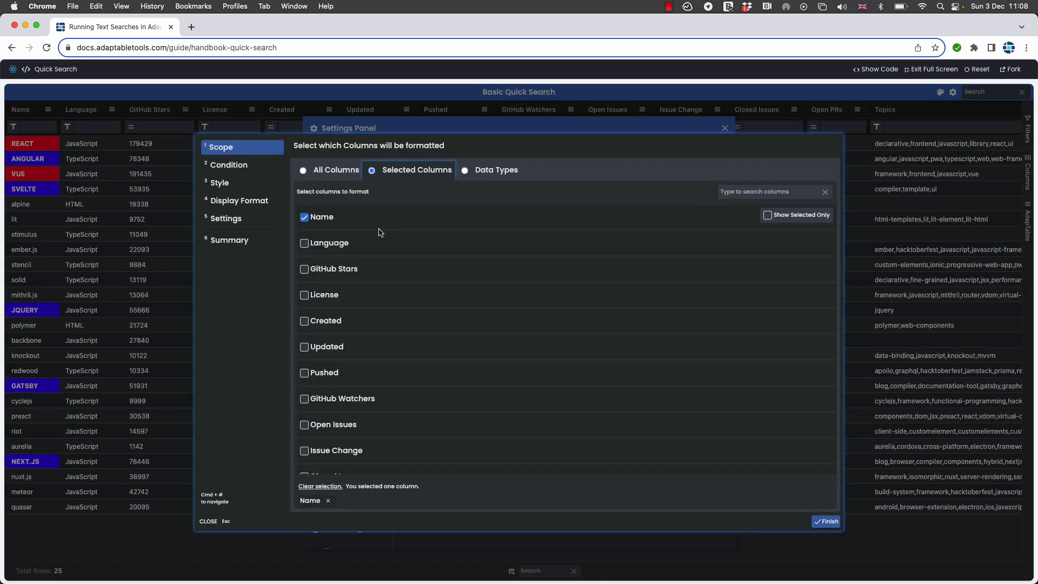
pyautogui.click(231, 164)
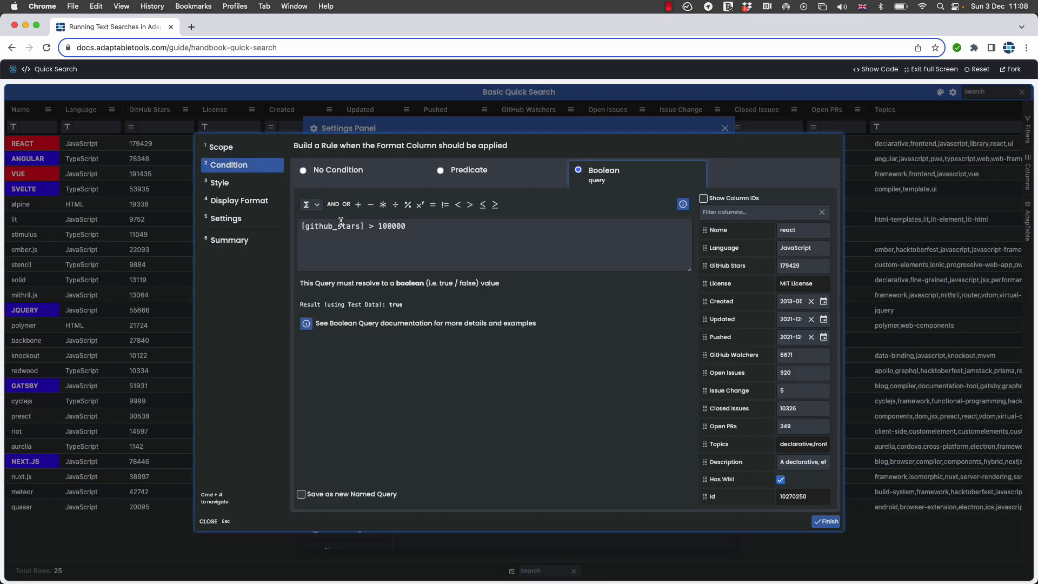
pyautogui.click(208, 521)
pyautogui.click(708, 376)
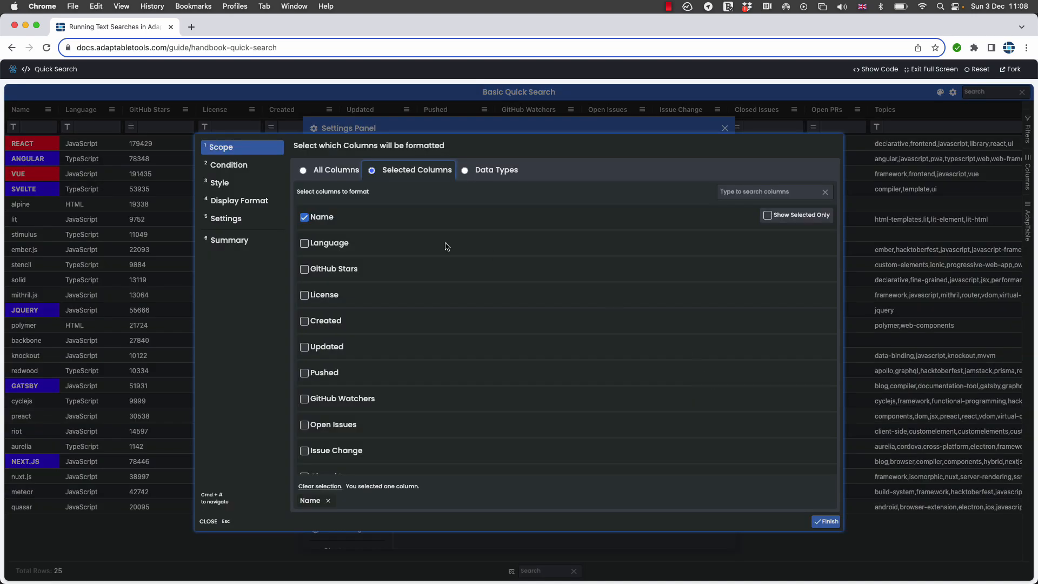
pyautogui.click(232, 166)
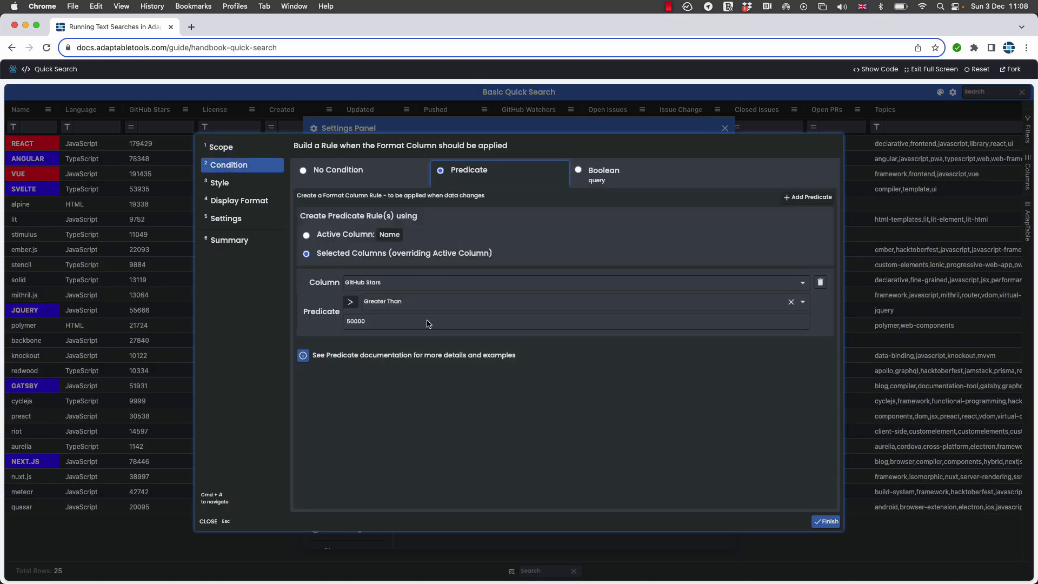
pyautogui.click(207, 524)
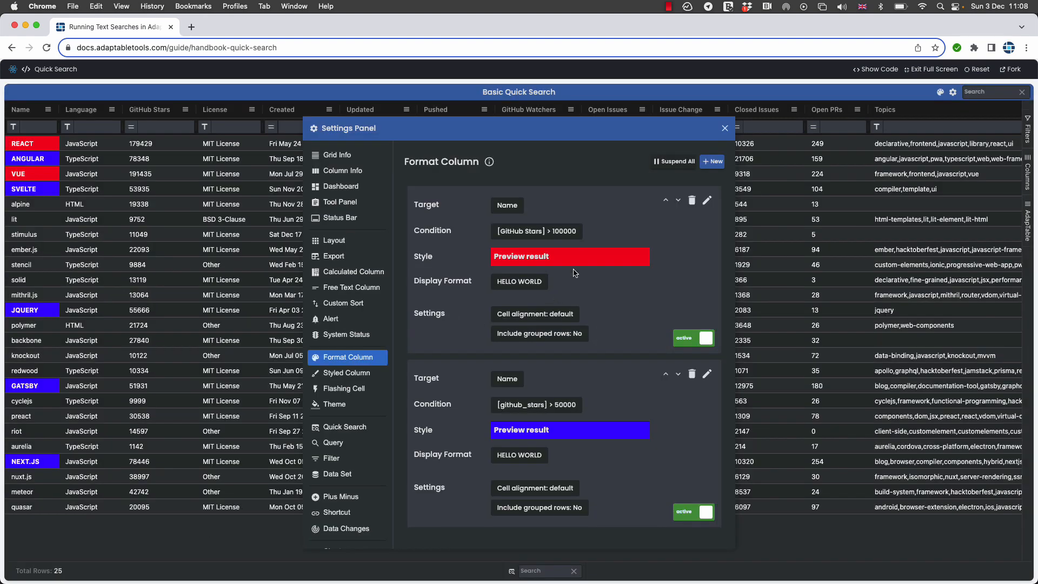